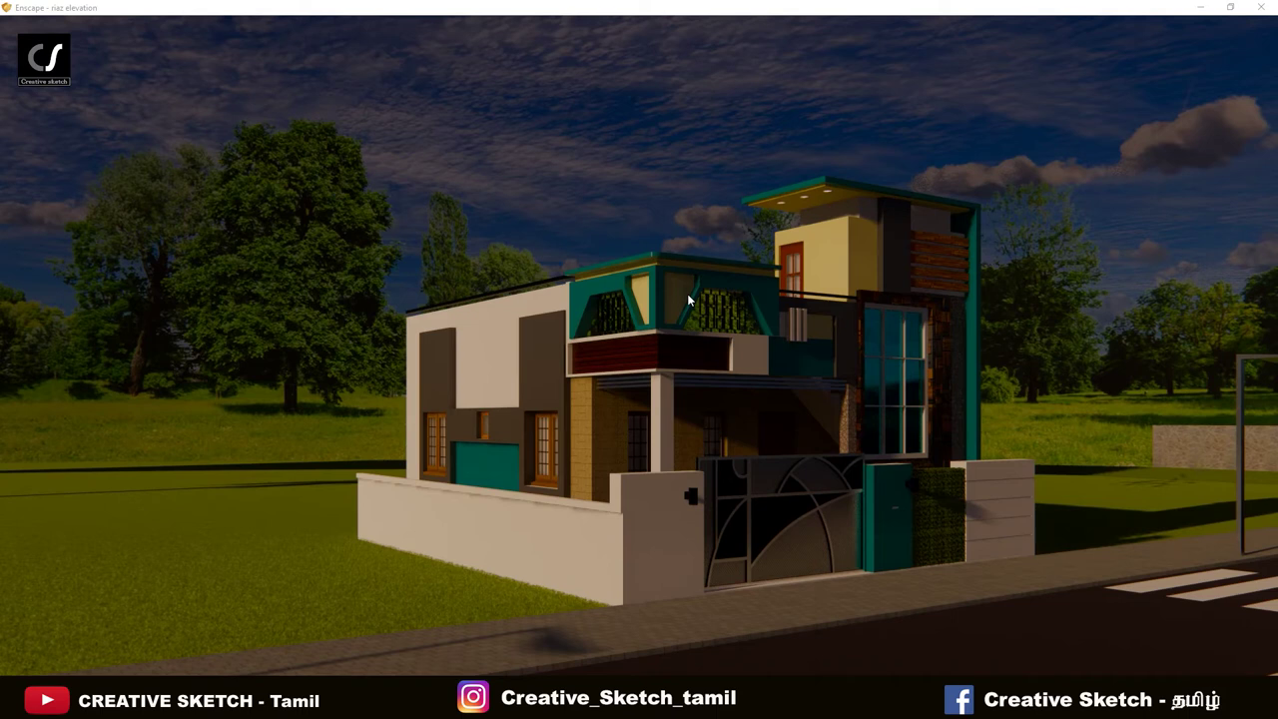
Fly in toward the teal balcony and back out, then reframe the house beside the crosswalk and street lights
key(w)
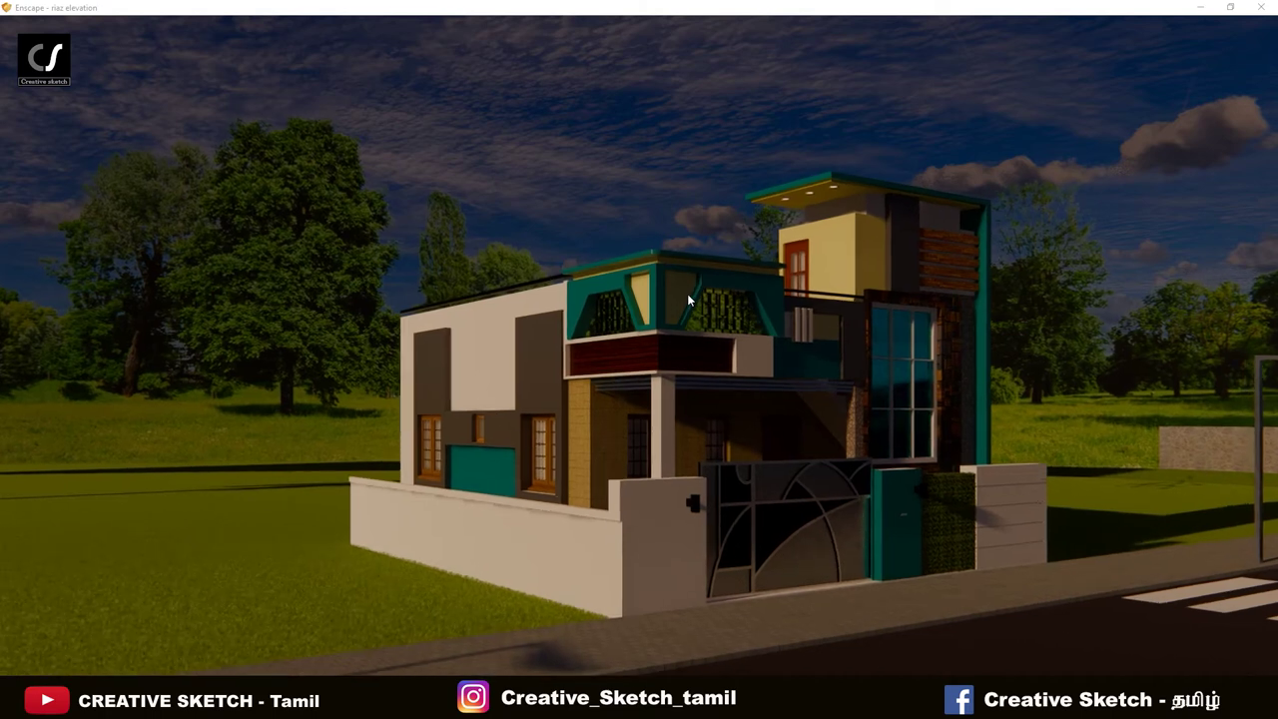
key(s)
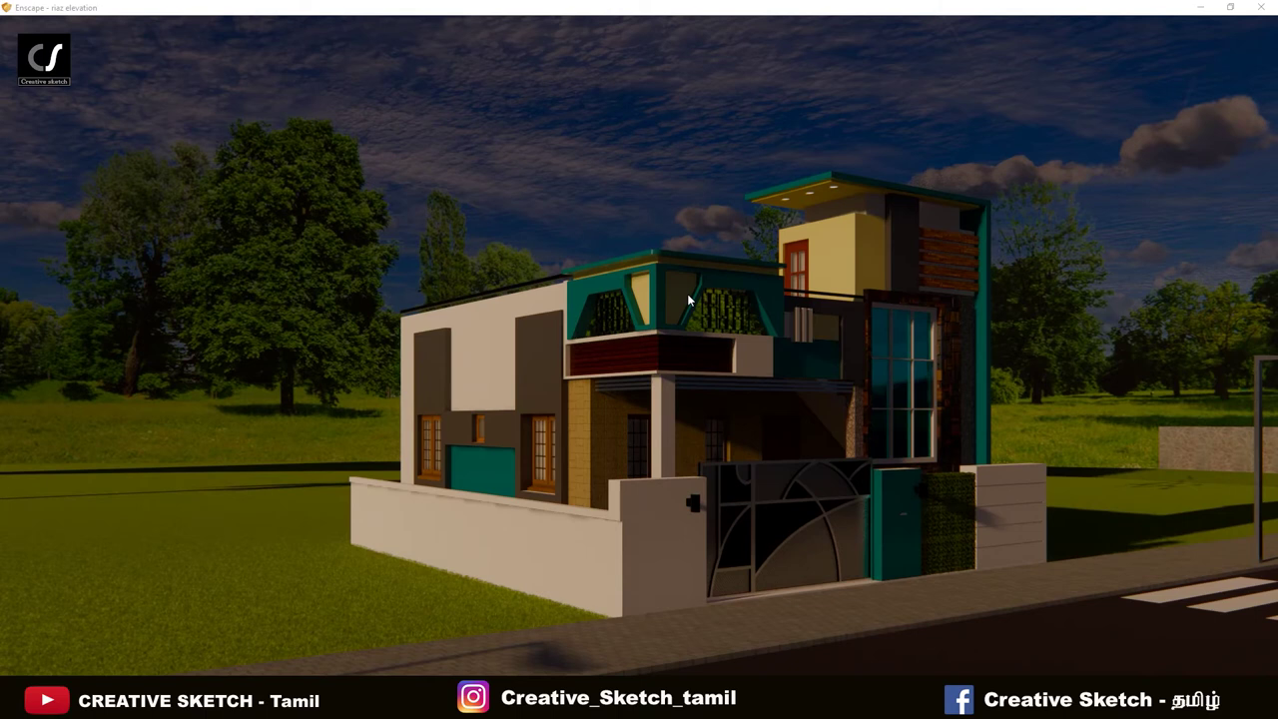
scroll(686, 294, up, 5)
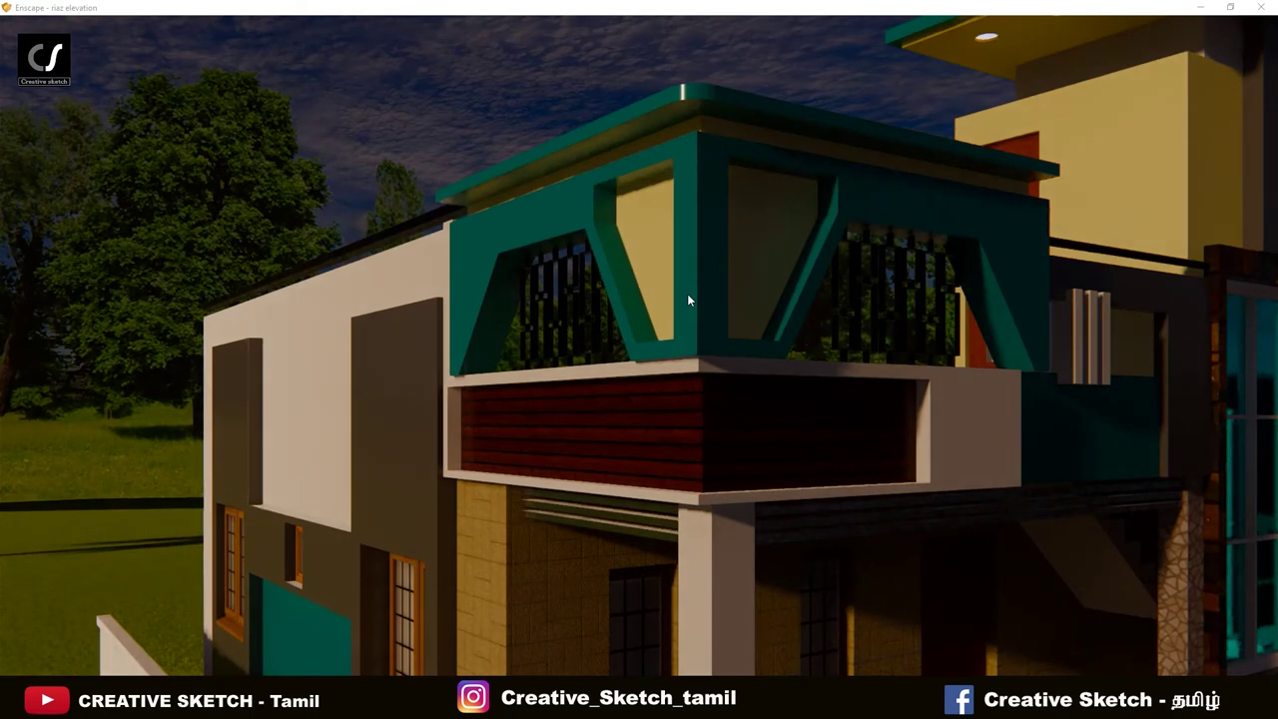
scroll(686, 293, down, 5)
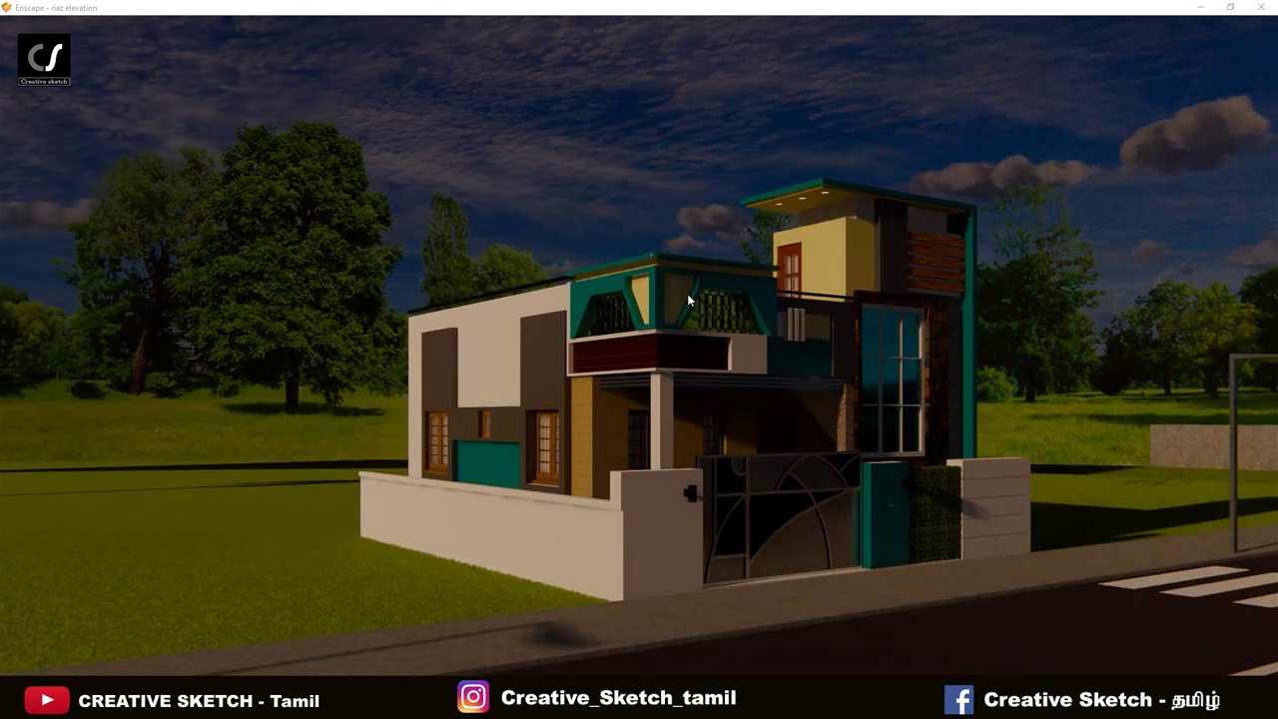
scroll(687, 300, up, 2)
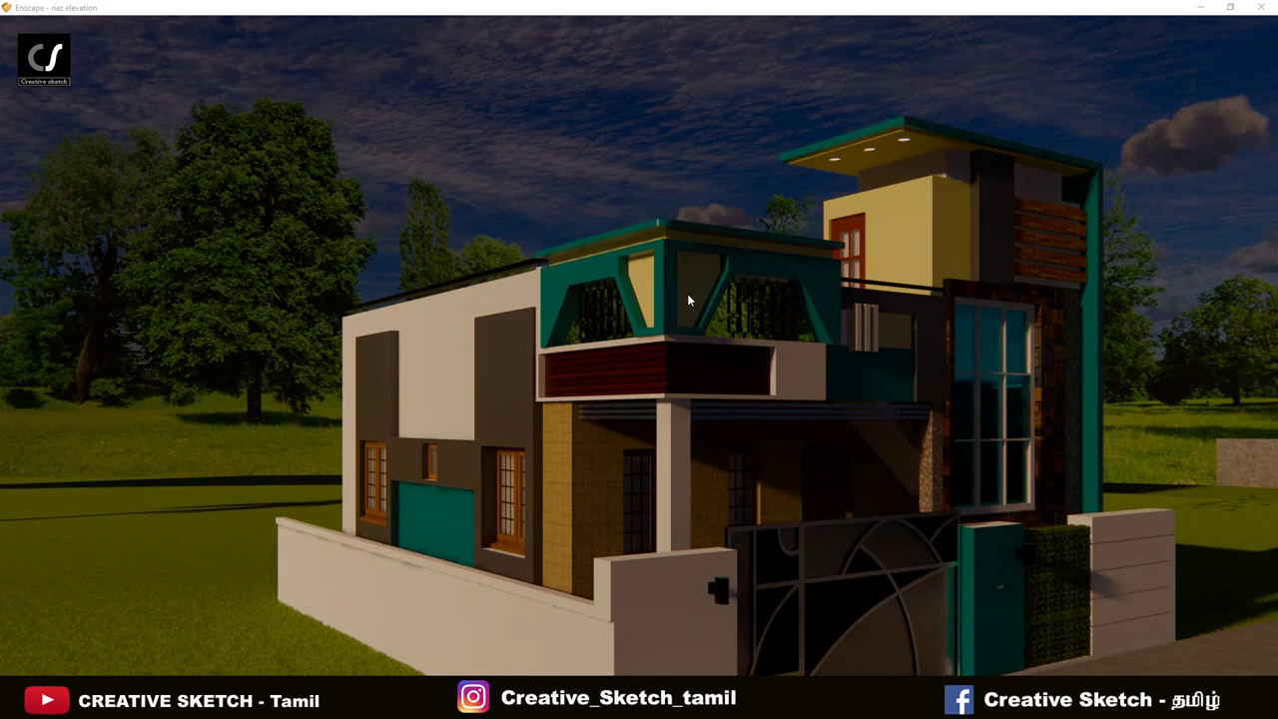
scroll(687, 299, down, 2)
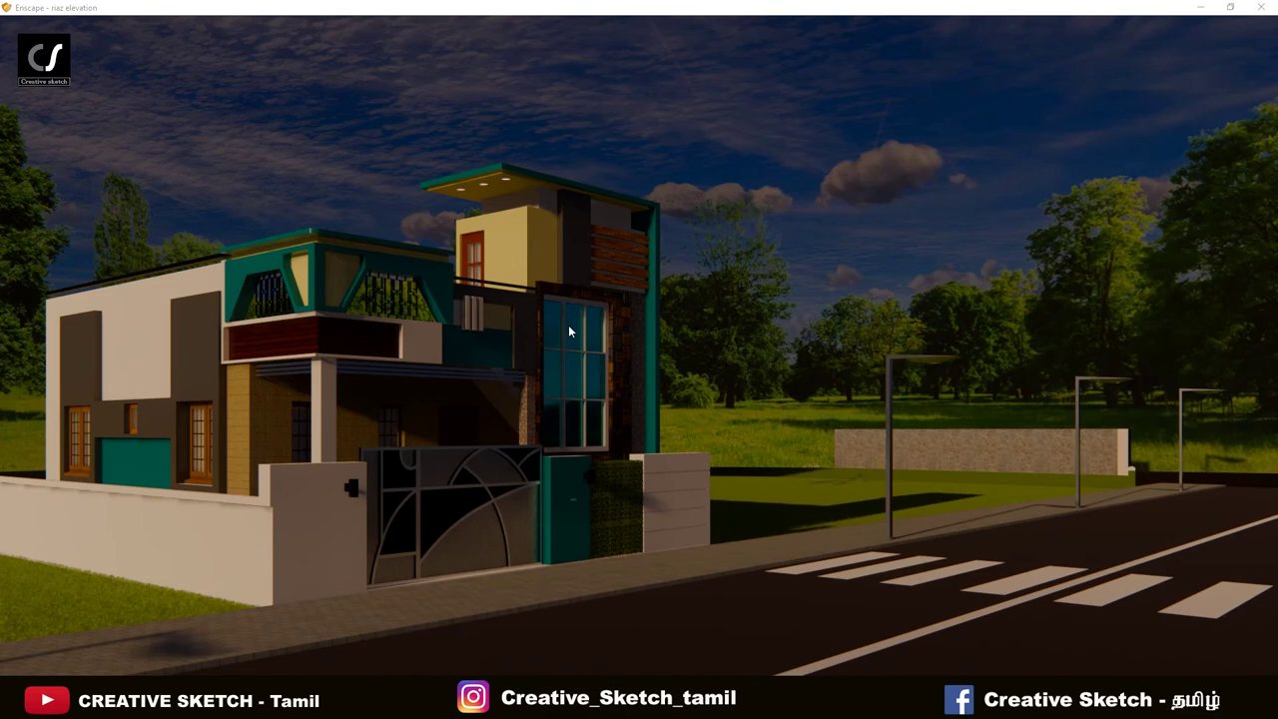
Step the time of day through late morning, noon and late afternoon into night
key(u)
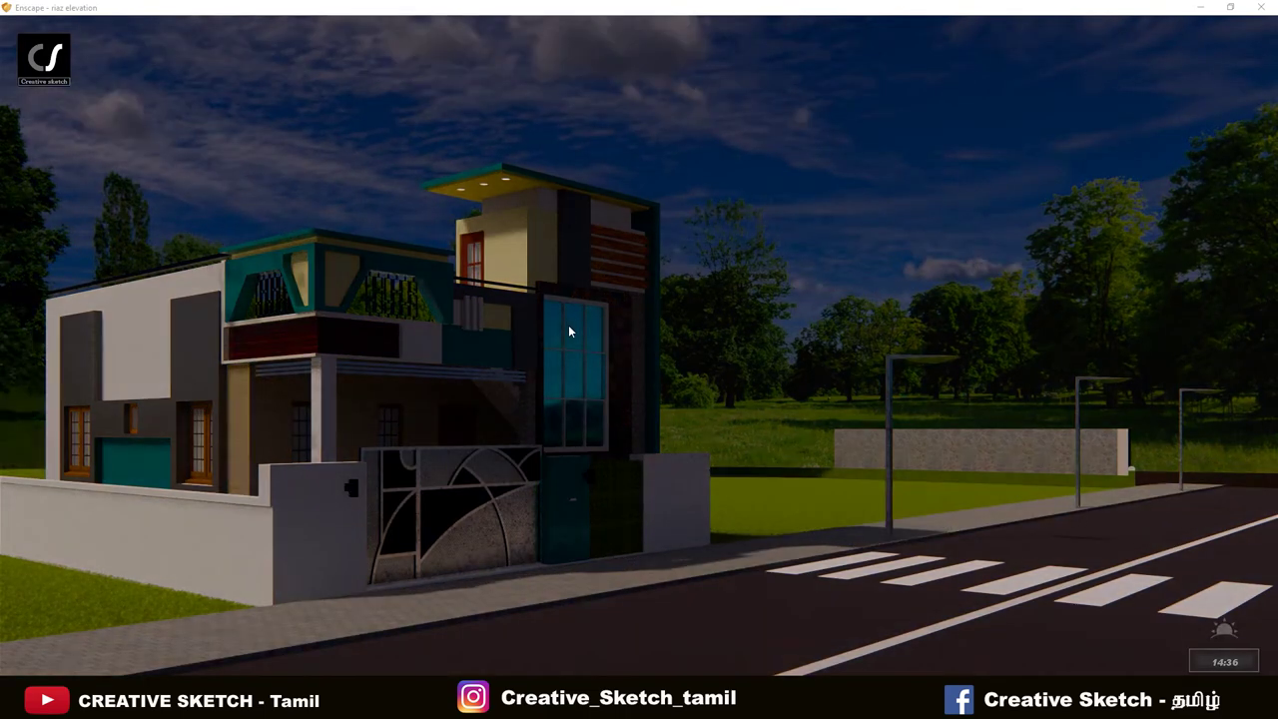
key(u)
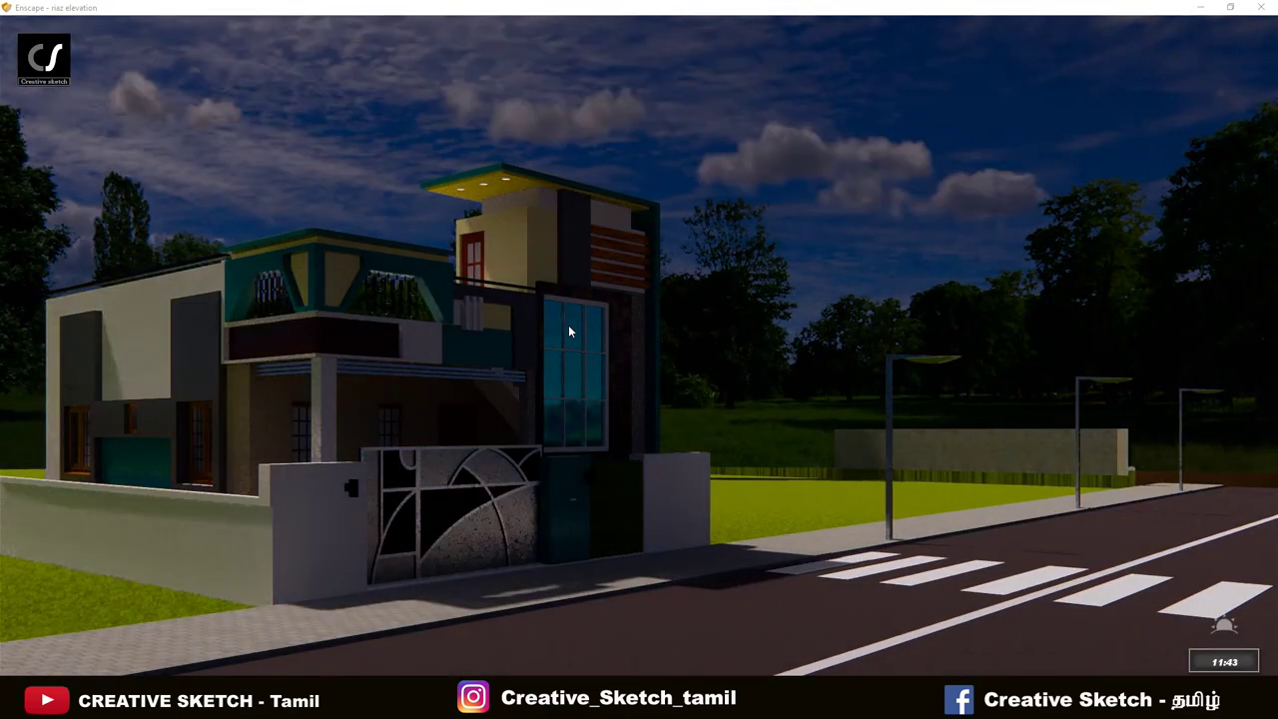
key(u)
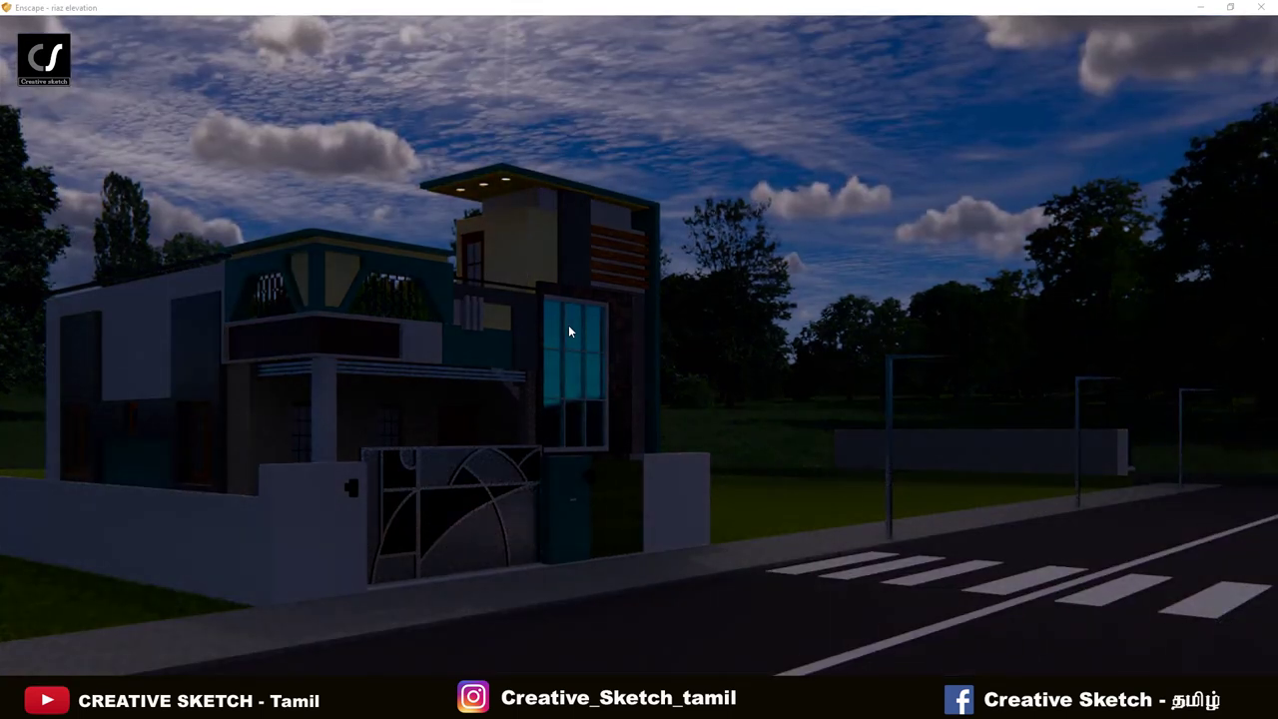
key(u)
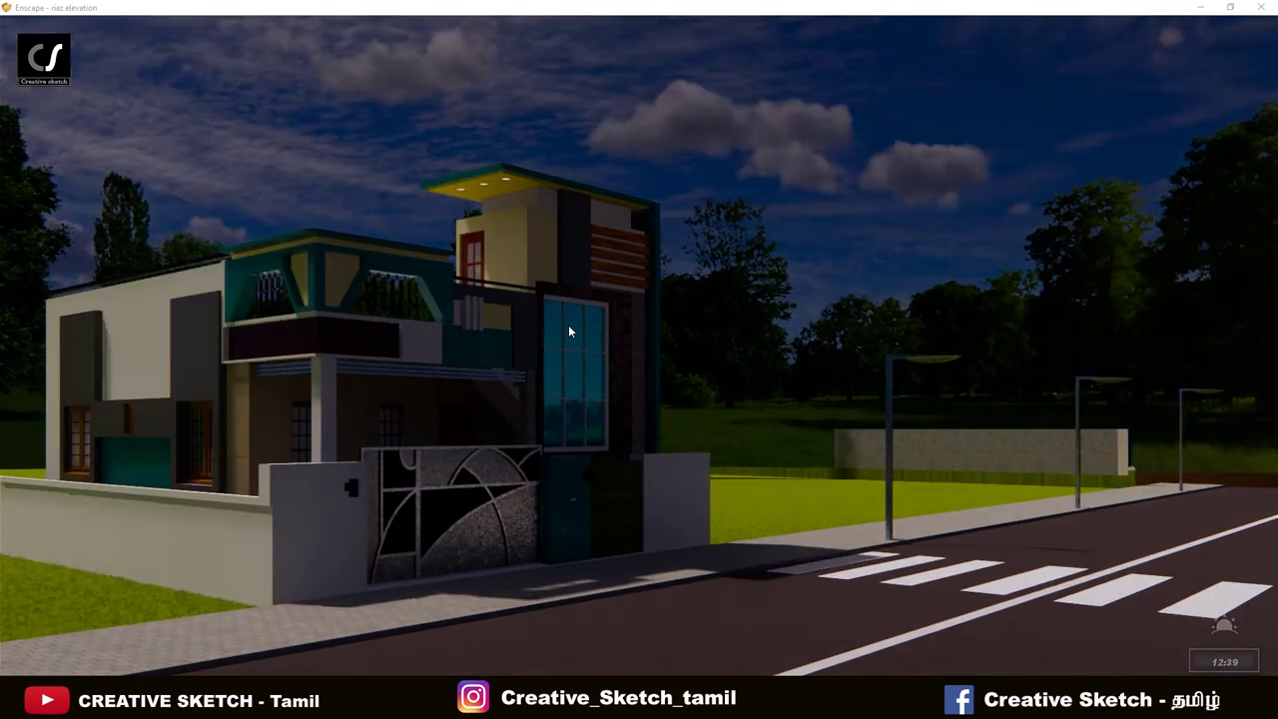
key(i)
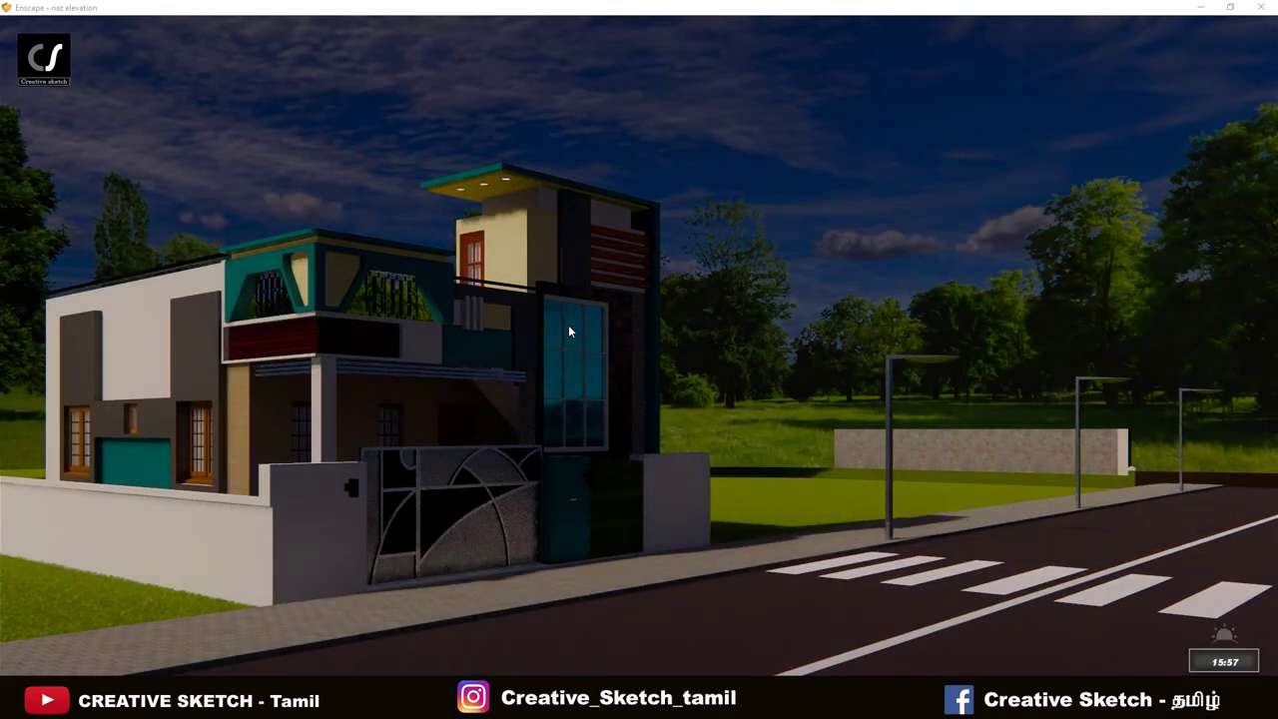
key(i)
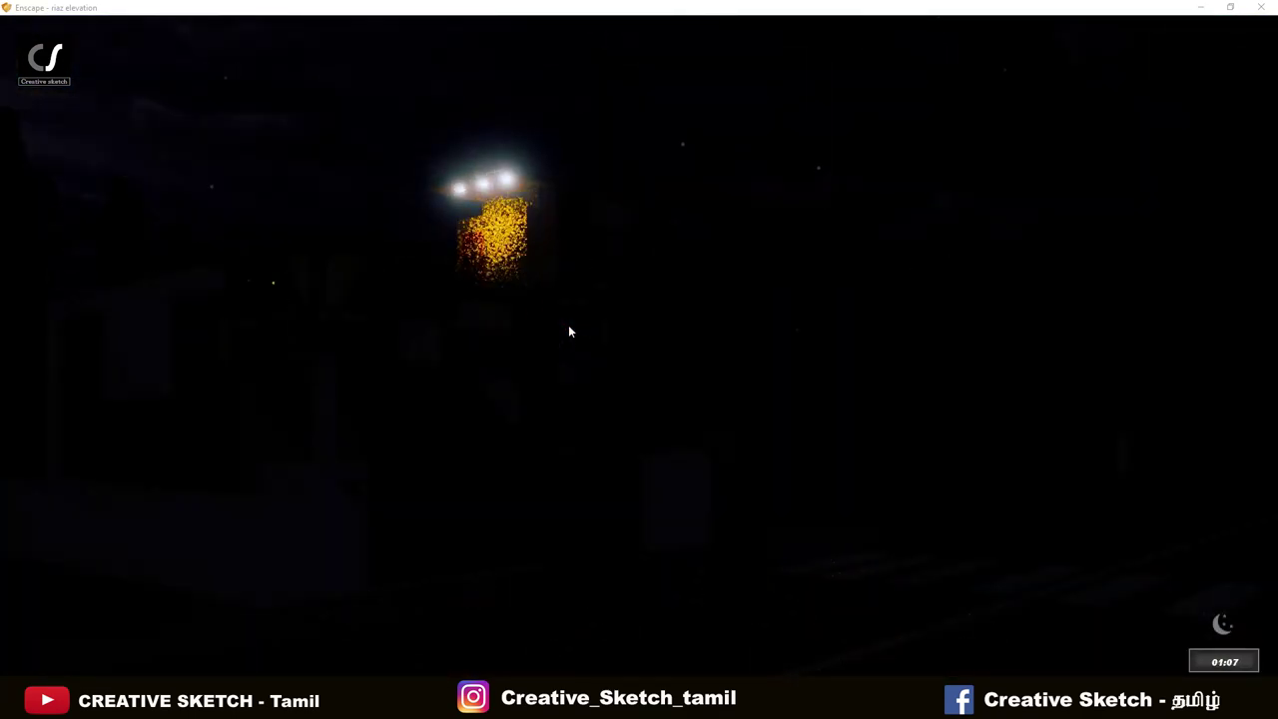
Cycle back through daylight and an orange sunset, ending on deep night with only the upper lights glowing
key(u)
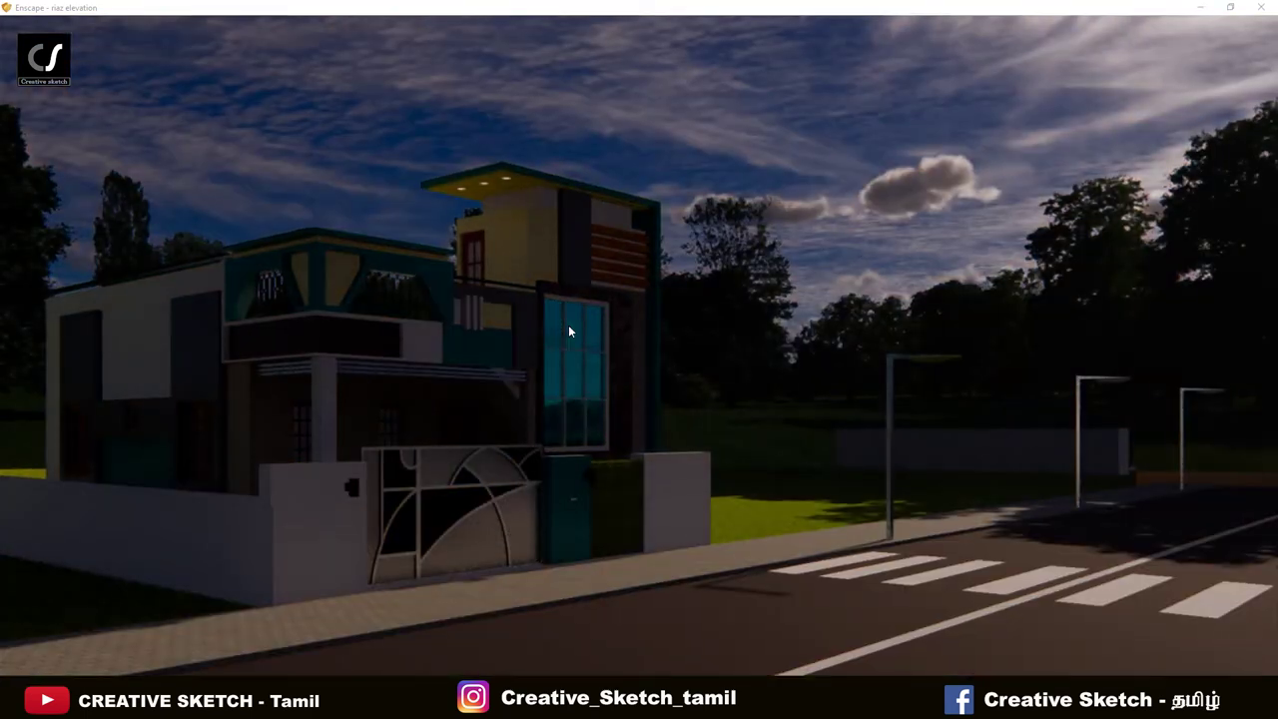
key(u)
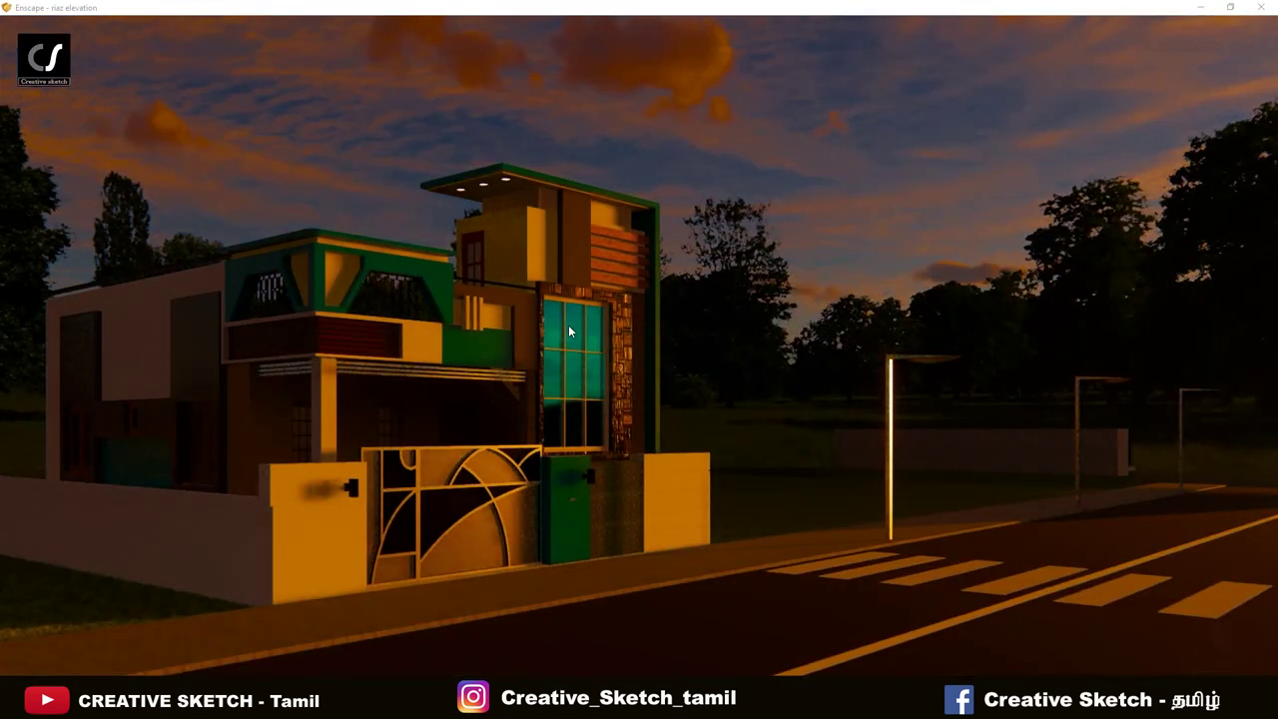
key(i)
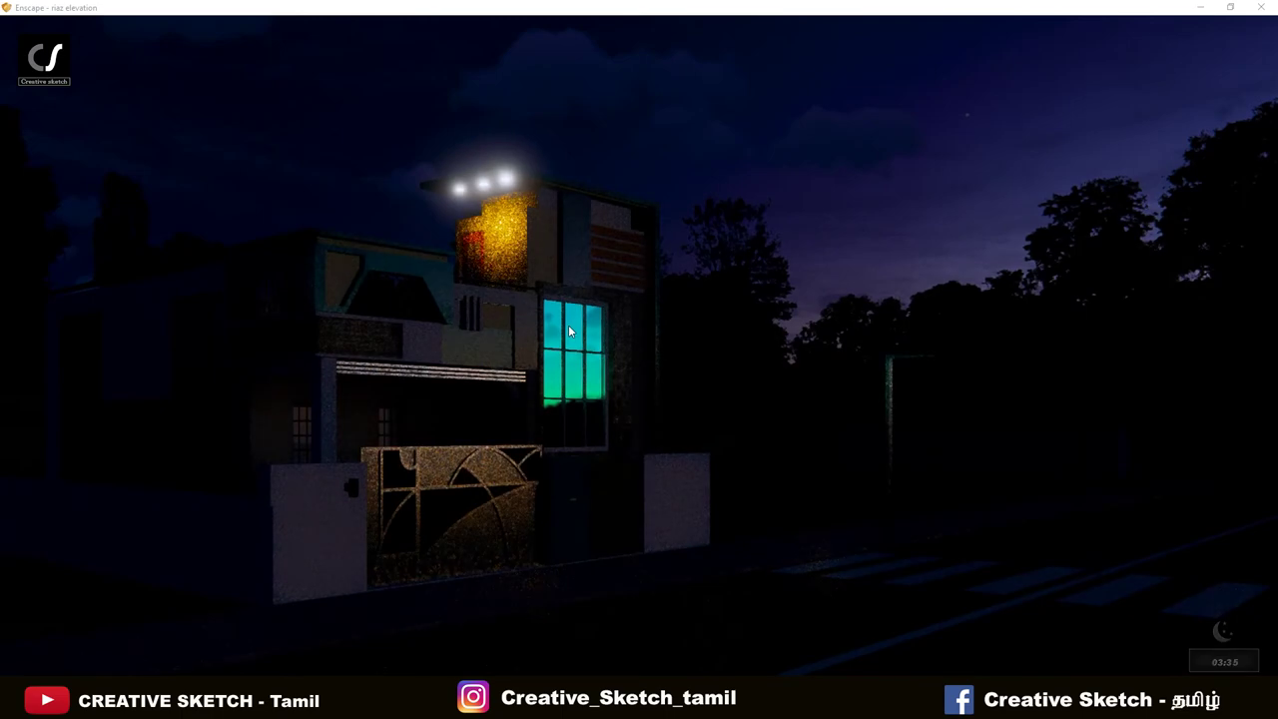
key(i)
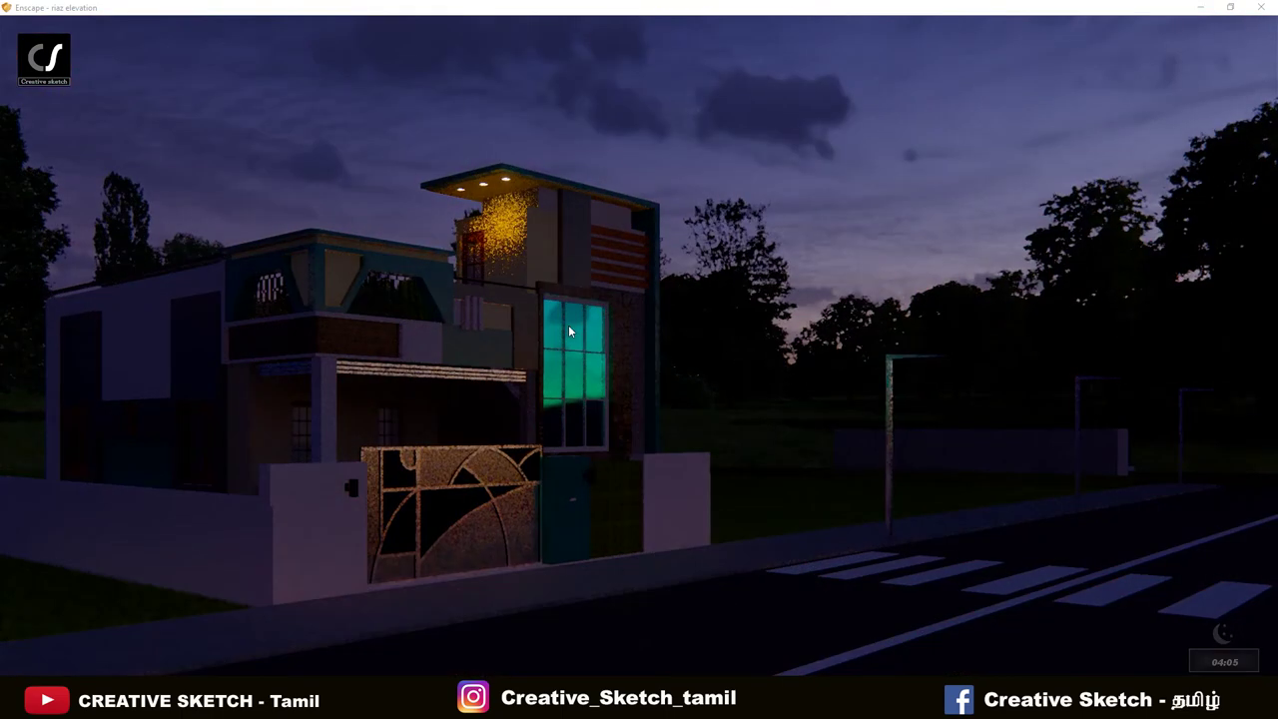
key(u)
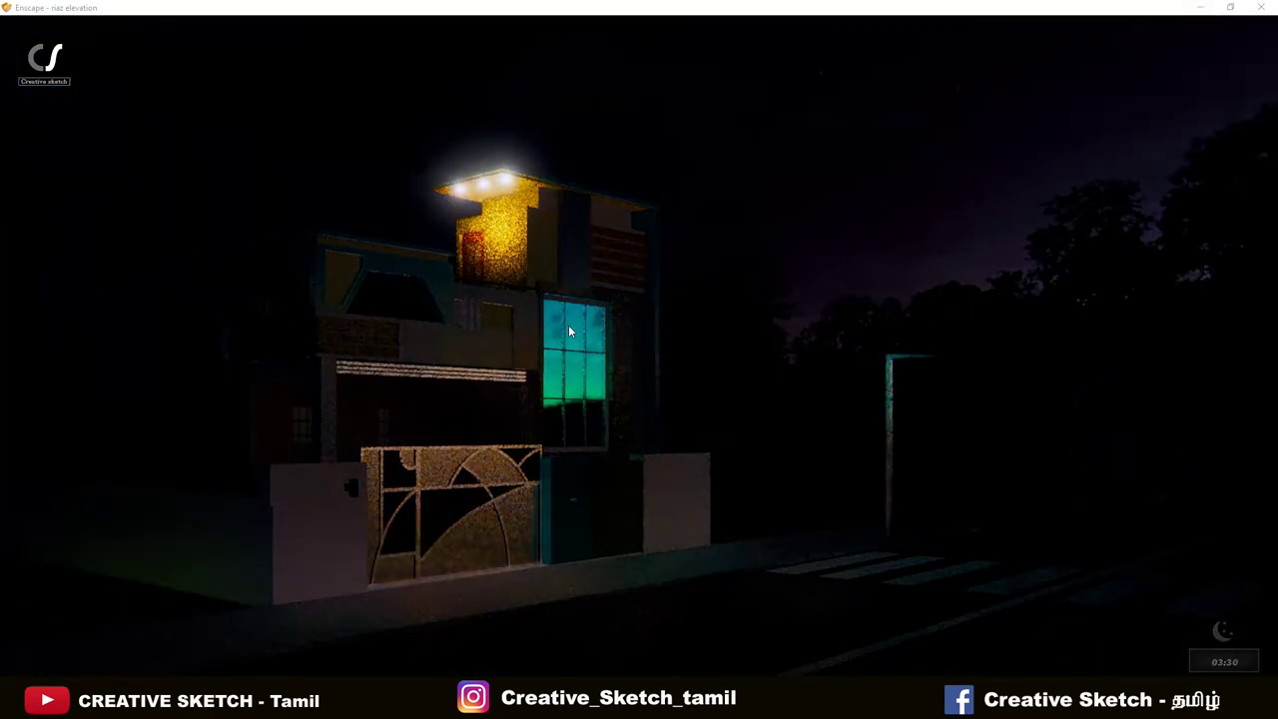
key(u)
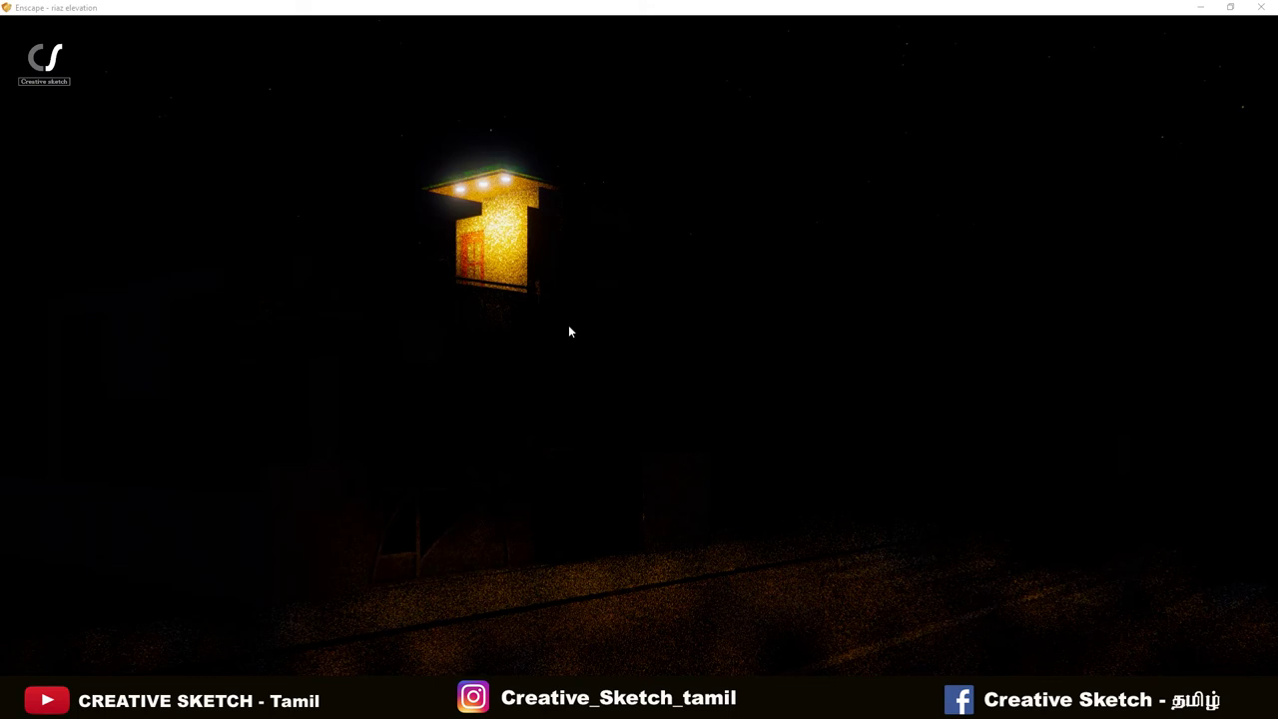
Move the scene from moonlit evening back to afternoon daylight around 16:19
key(u)
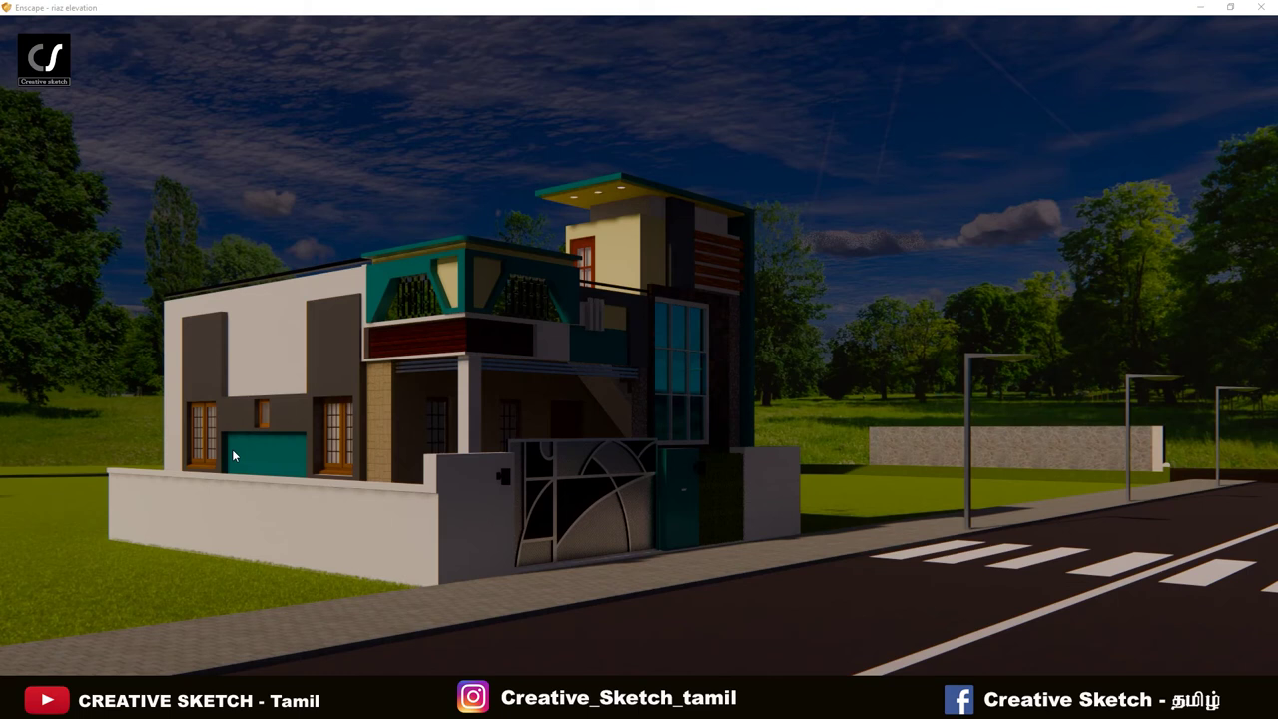
key(i)
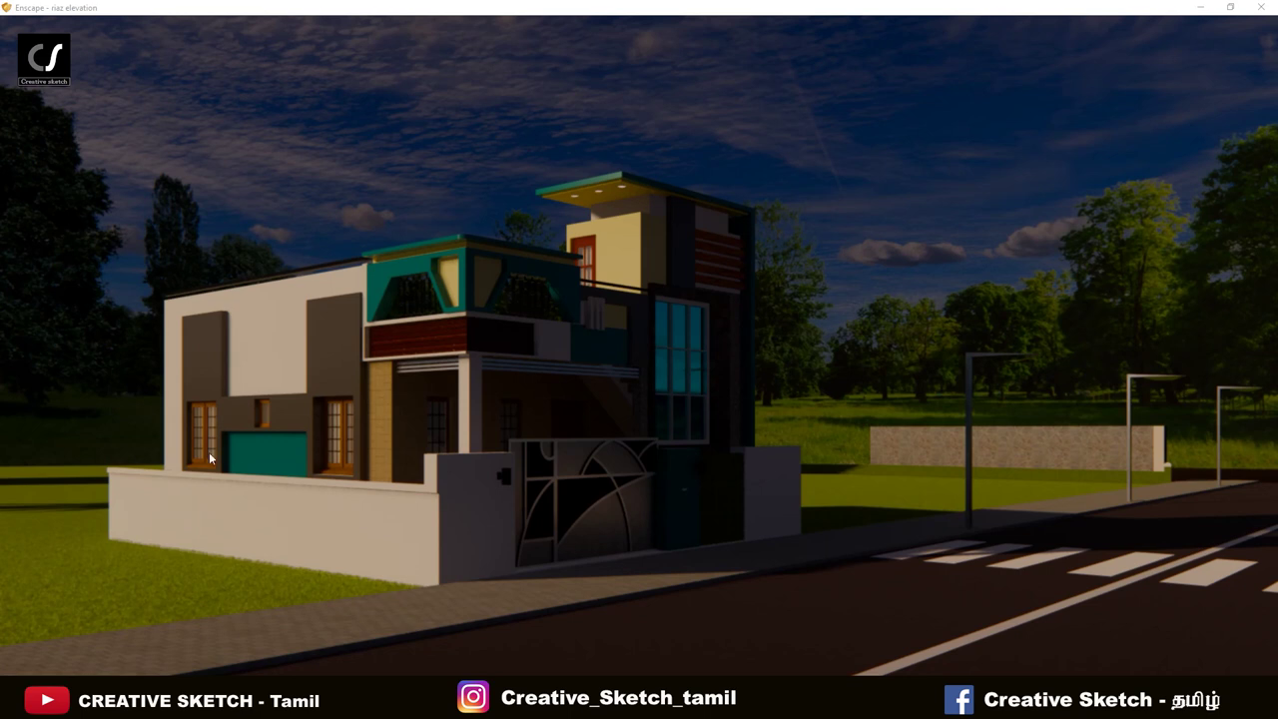
Show the navigation help overlay listing the movement shortcuts over the render
key(h)
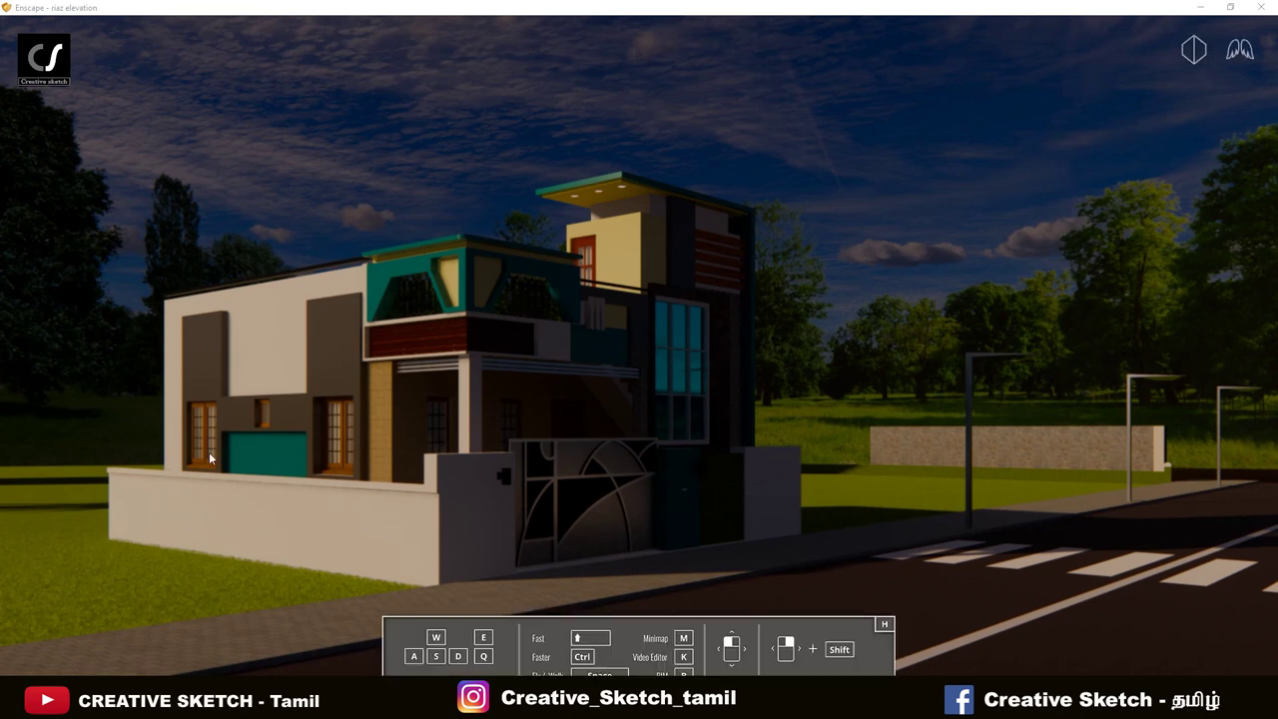